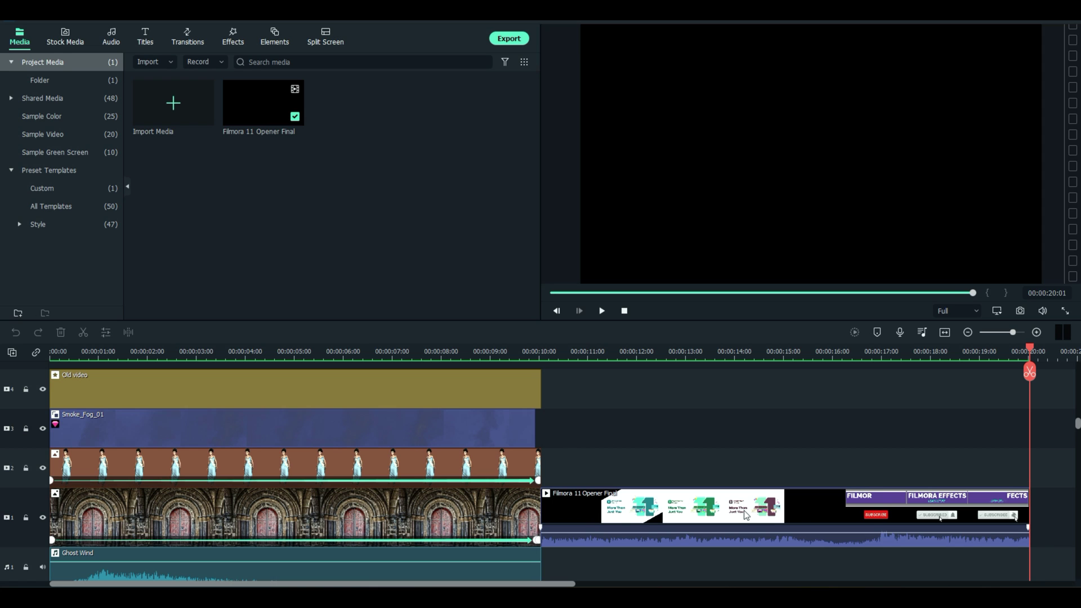
Delete the Filmora 11 Opener Final clip and hide the Old video and Smoke_Fog_01 layers
left_click(587, 513)
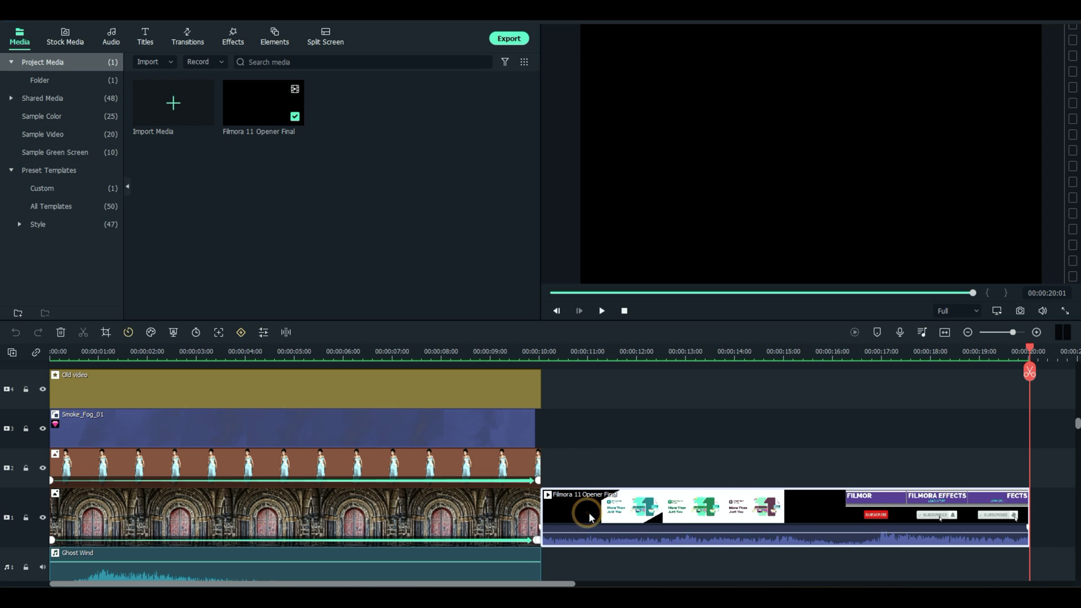
key("Delete")
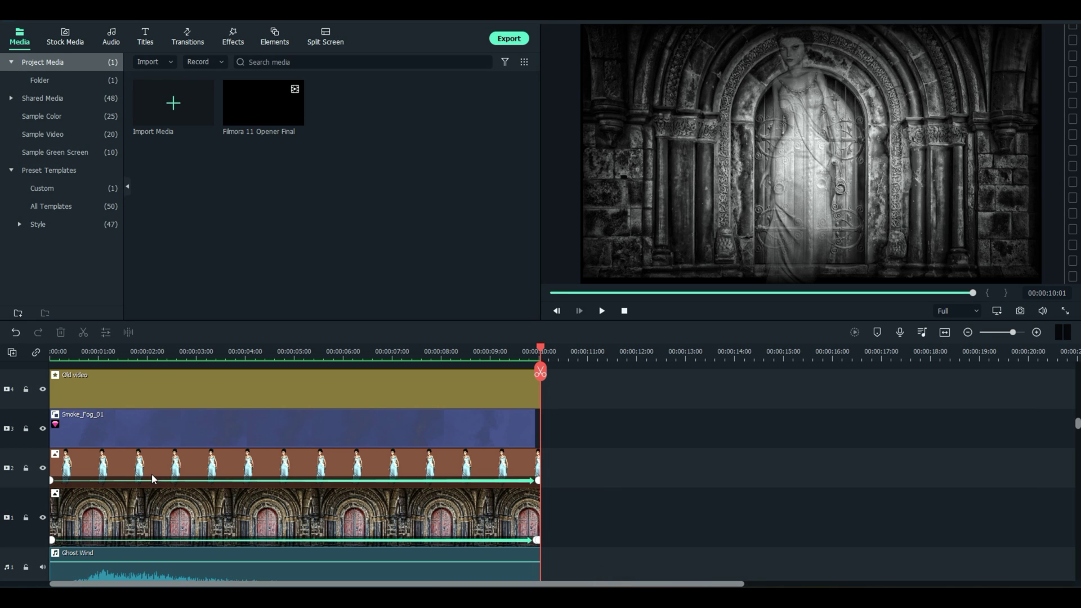
left_click(42, 389)
left_click(42, 429)
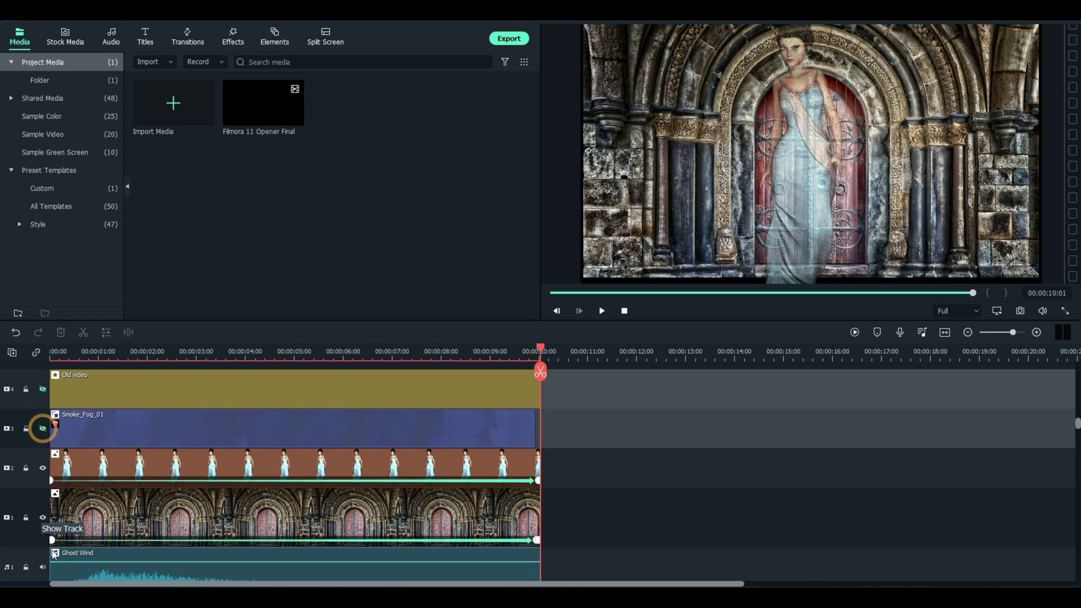
Mute the Ghost Wind and Tension Sound Effect audio tracks and render a timeline preview
left_click(43, 568)
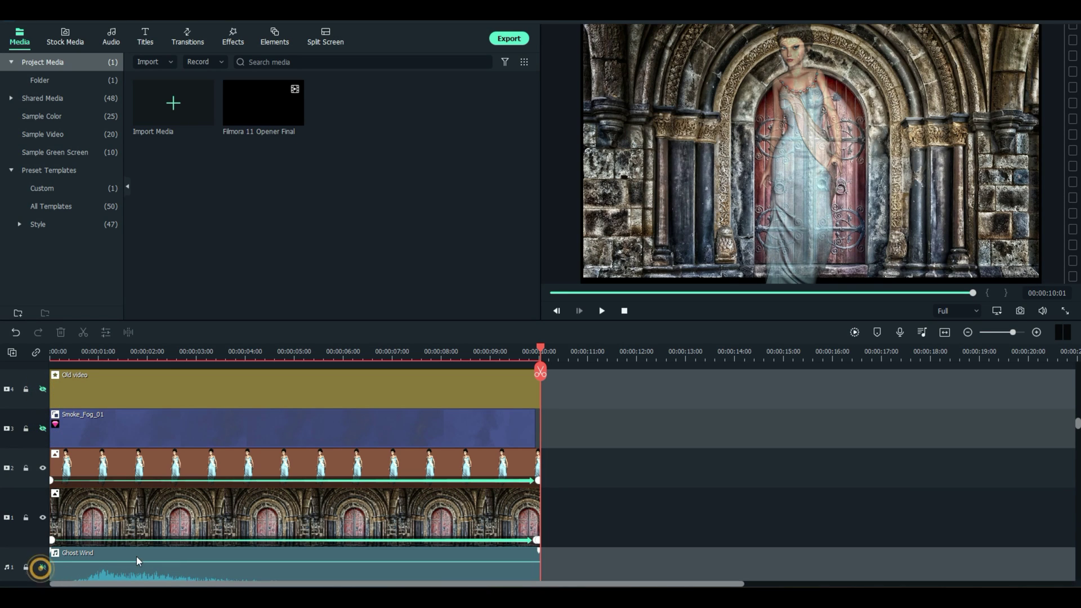
scroll(60, 543, "down", 3)
left_click(42, 521)
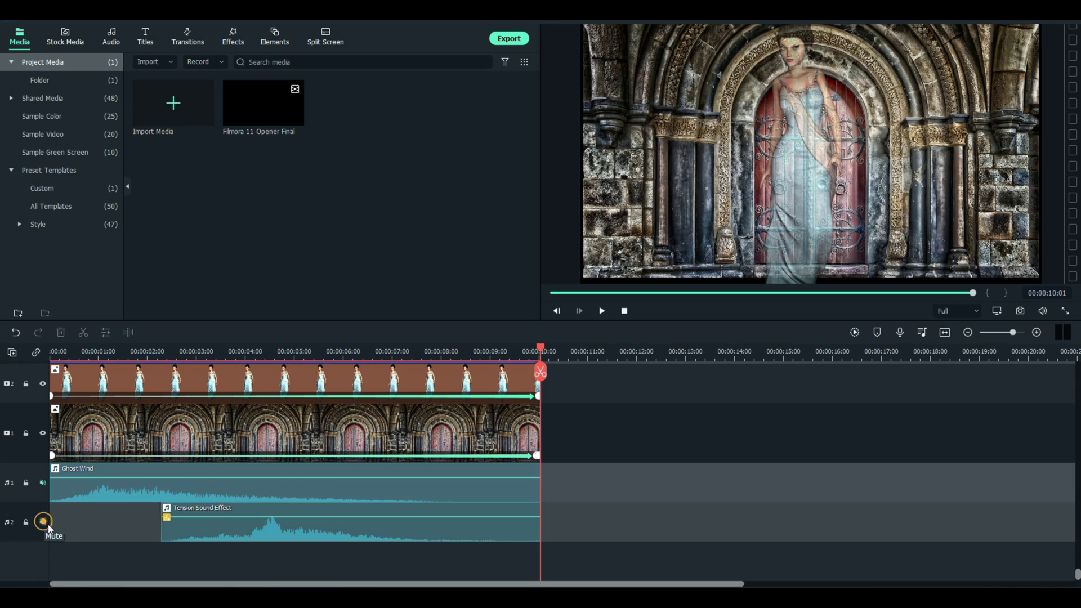
scroll(82, 535, "up", 3)
key("Return")
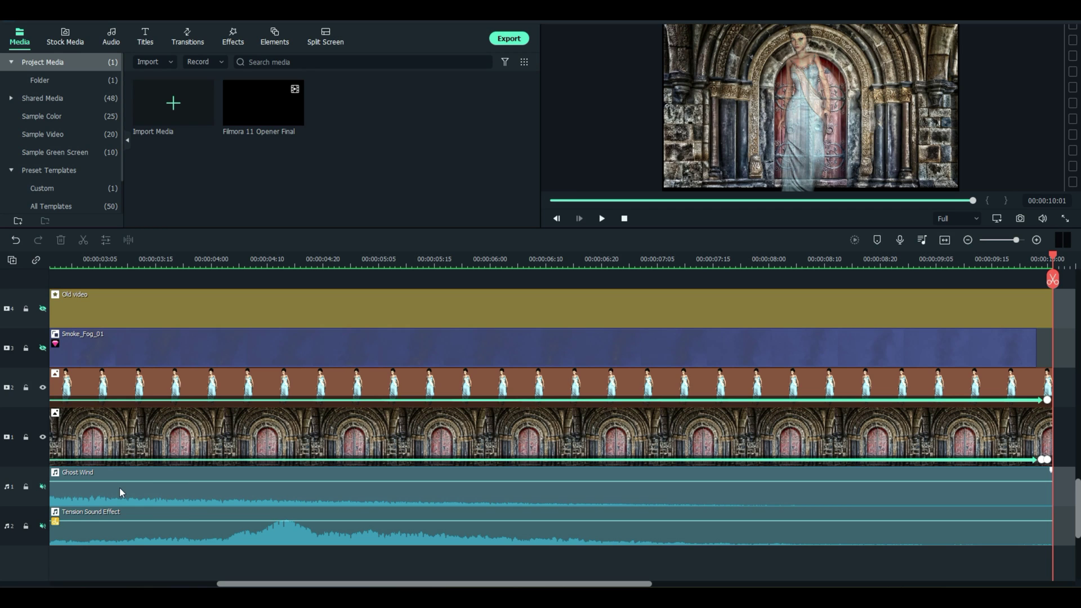
Hide the girl's video layer and browse Pixabay photos in Stock Media
left_click(42, 387)
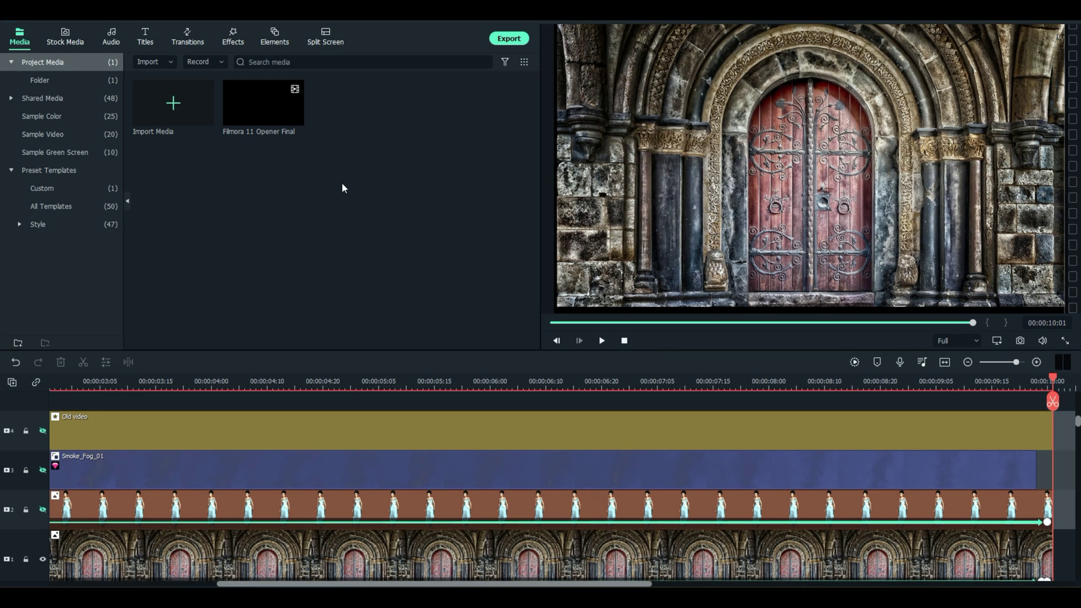
left_click(66, 34)
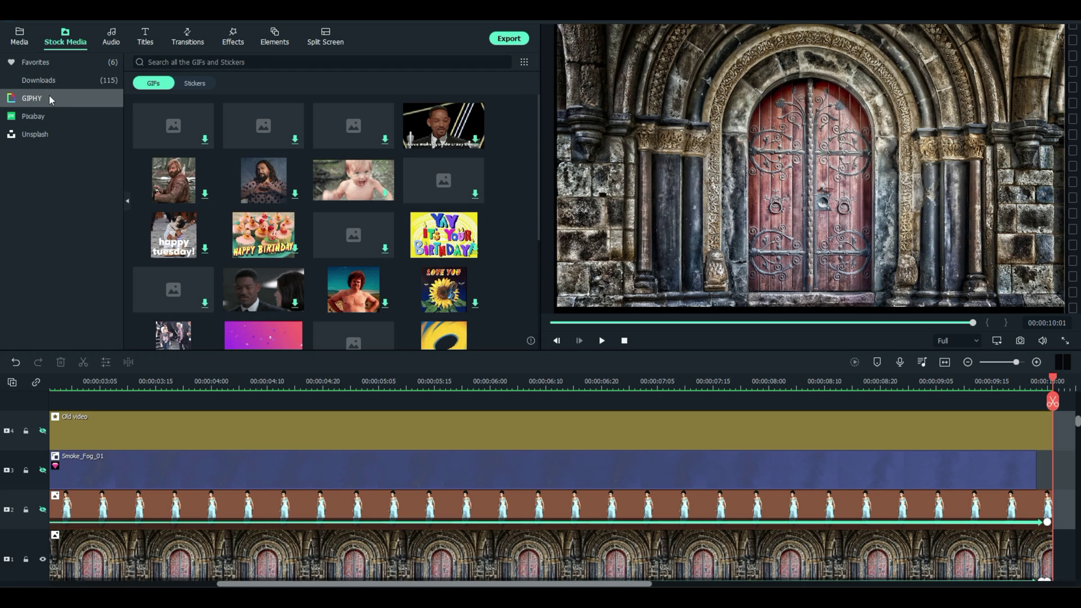
left_click(44, 119)
left_click(195, 85)
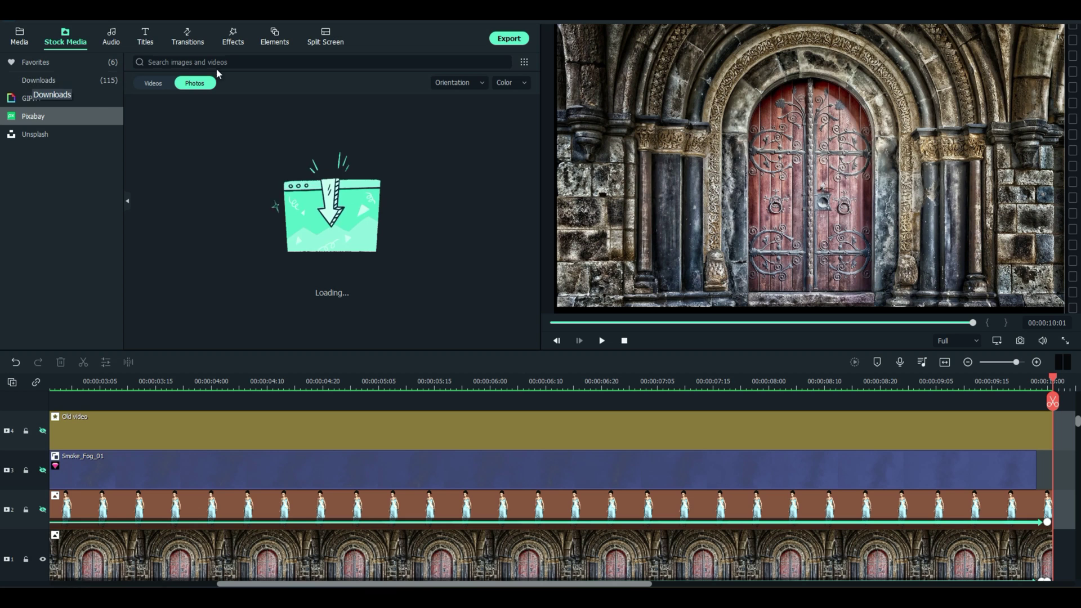
Look through the downloaded stock media, then return to the project media
left_click(39, 80)
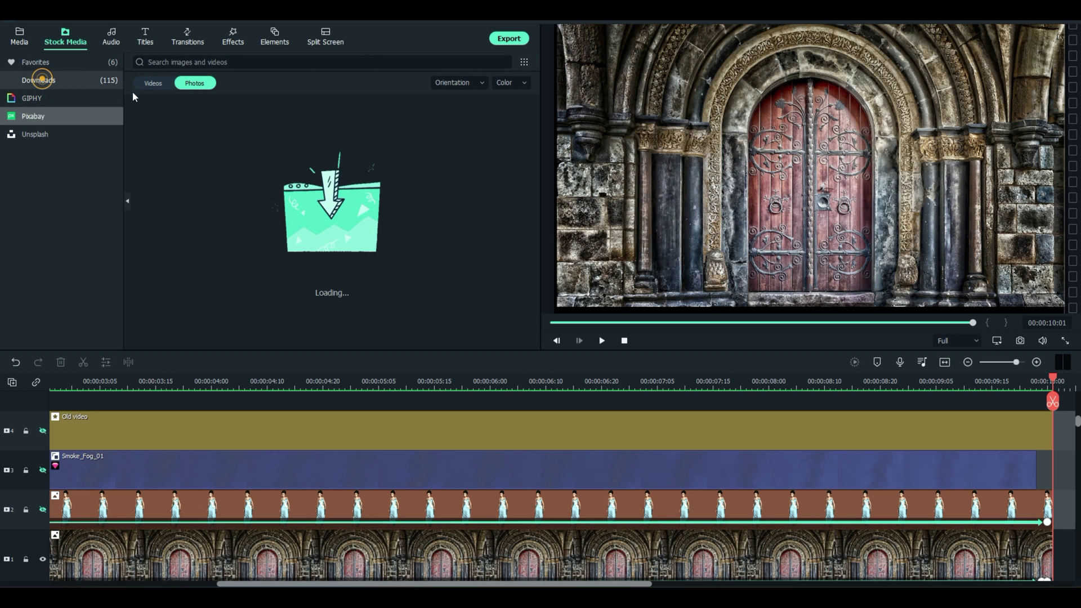
scroll(457, 233, "down", 5)
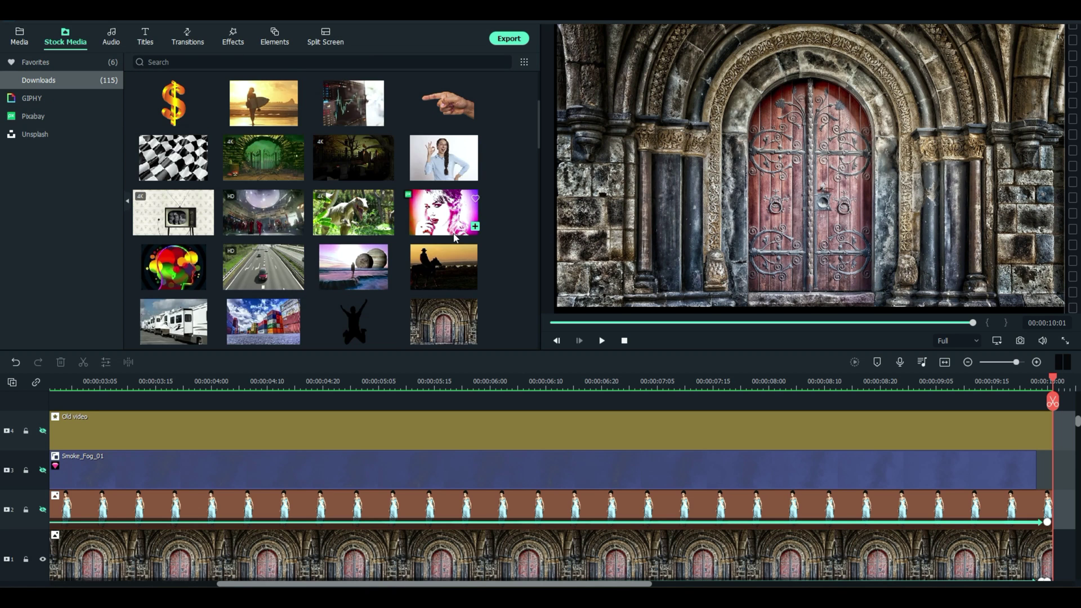
mouse_move(444, 163)
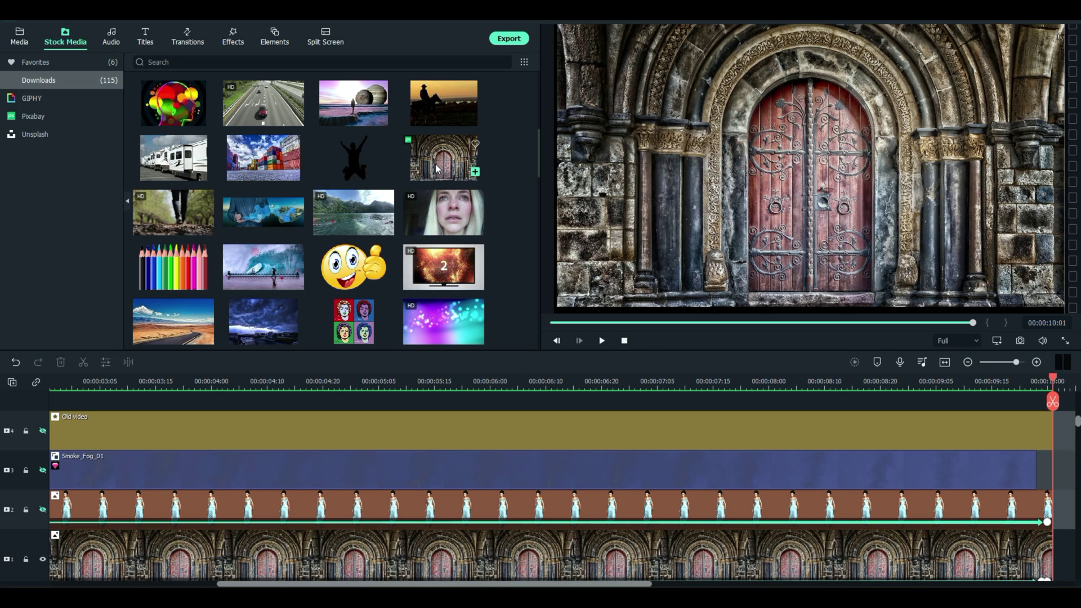
scroll(436, 168, "up", 3)
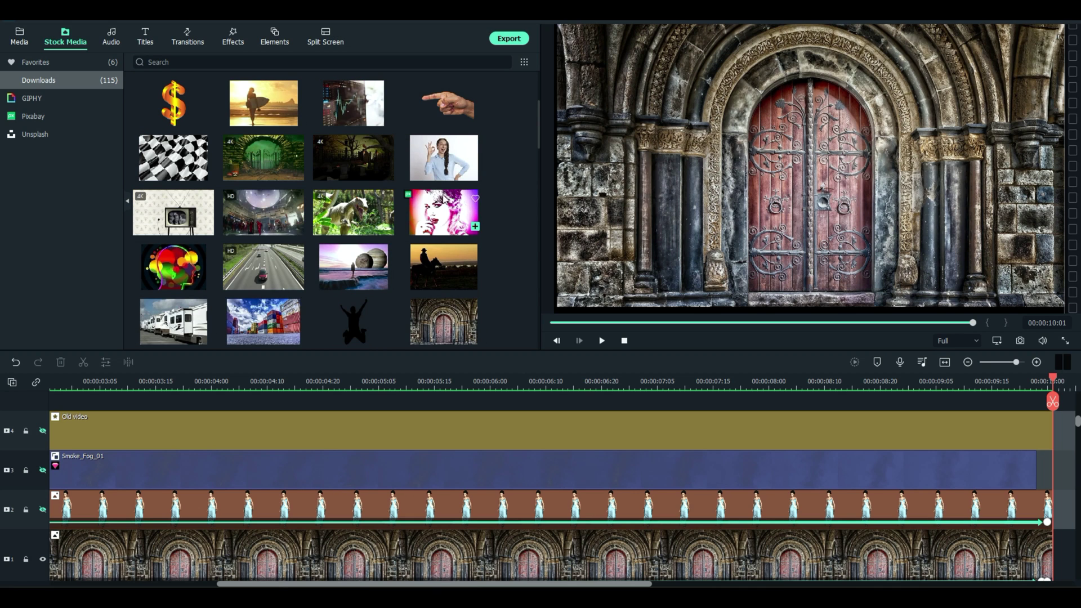
scroll(433, 194, "up", 3)
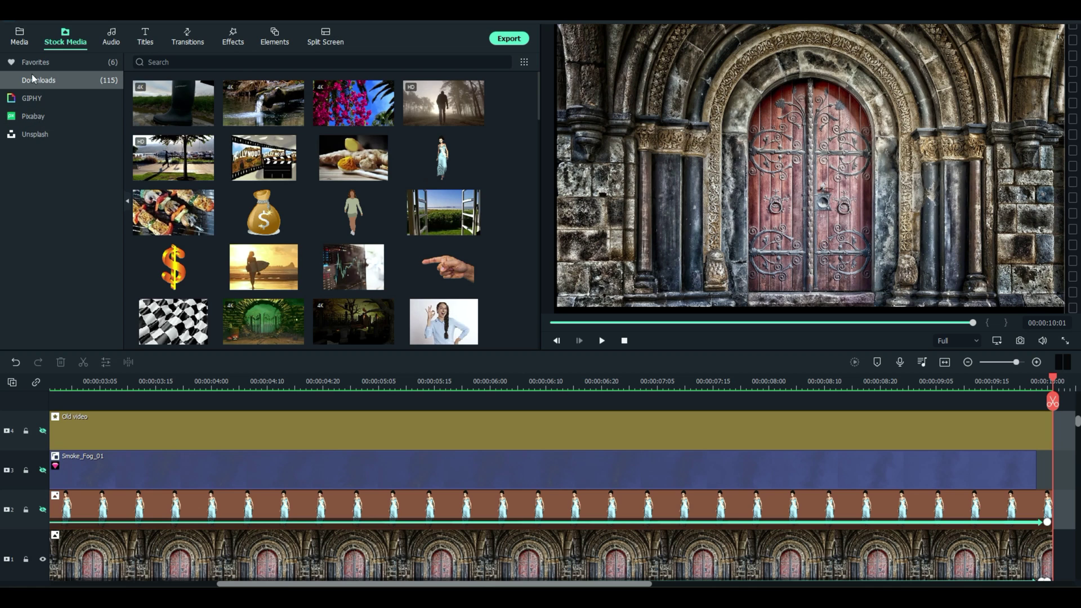
left_click(20, 40)
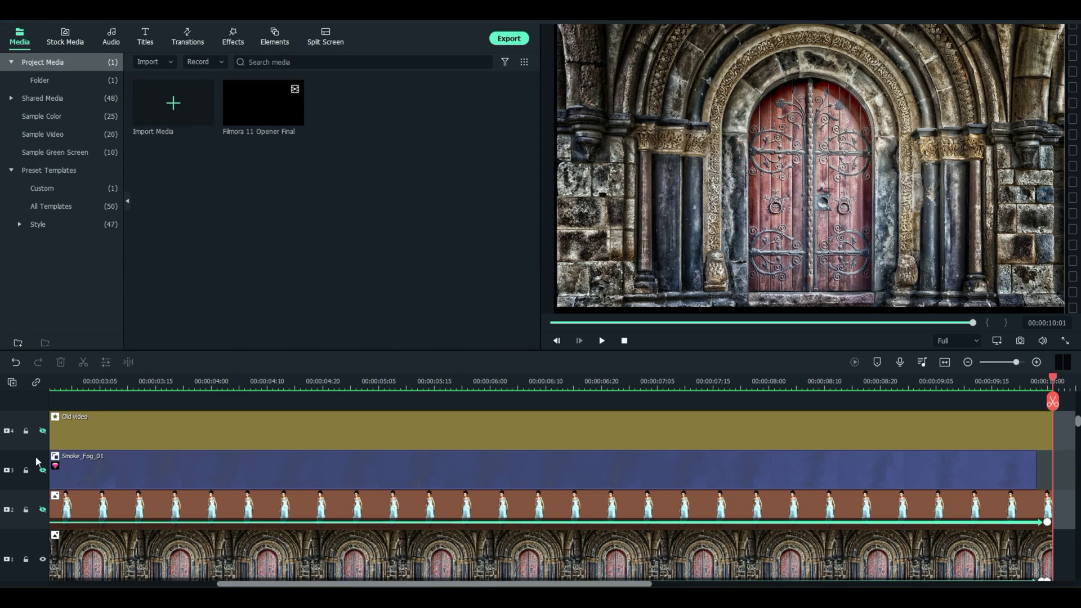
Scroll the timeline back to the start and select the arched door clip on track 1
scroll(87, 444, "down", 1)
scroll(87, 441, "down", 1)
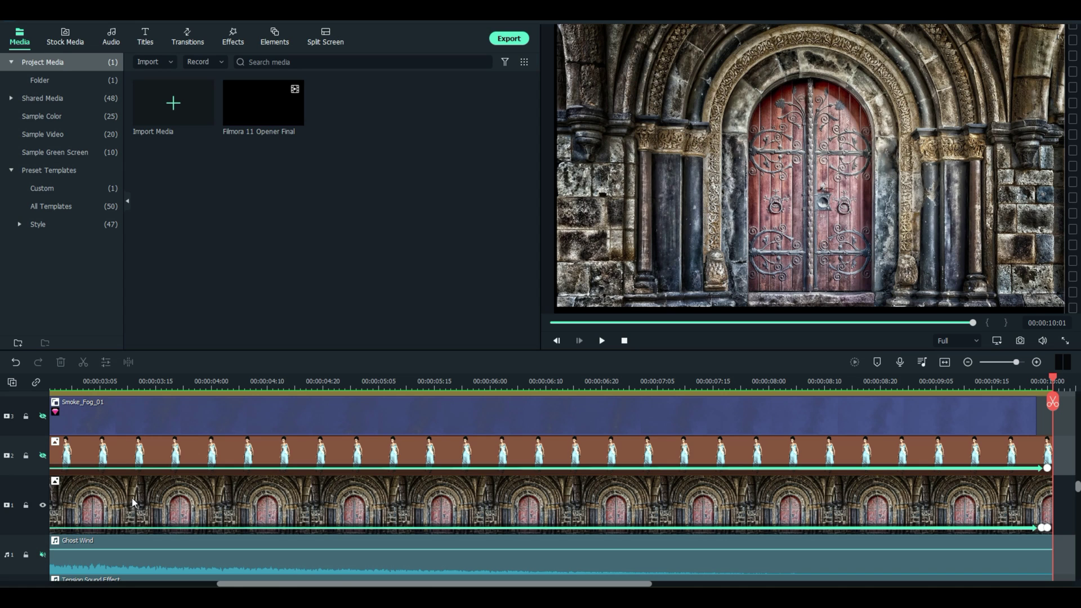
left_click_drag(298, 585, 129, 585)
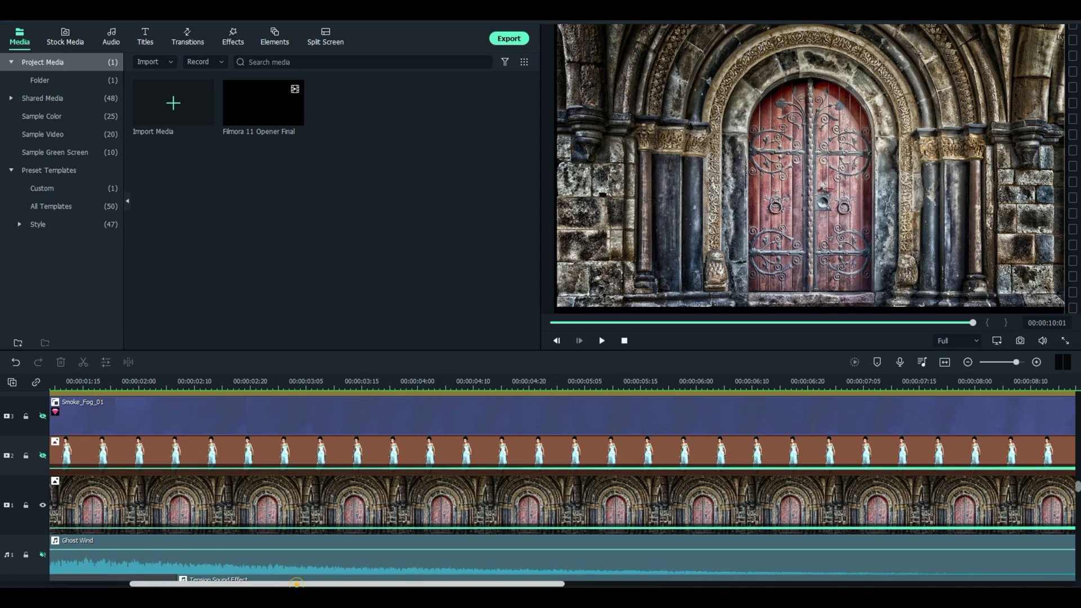
left_click(55, 529)
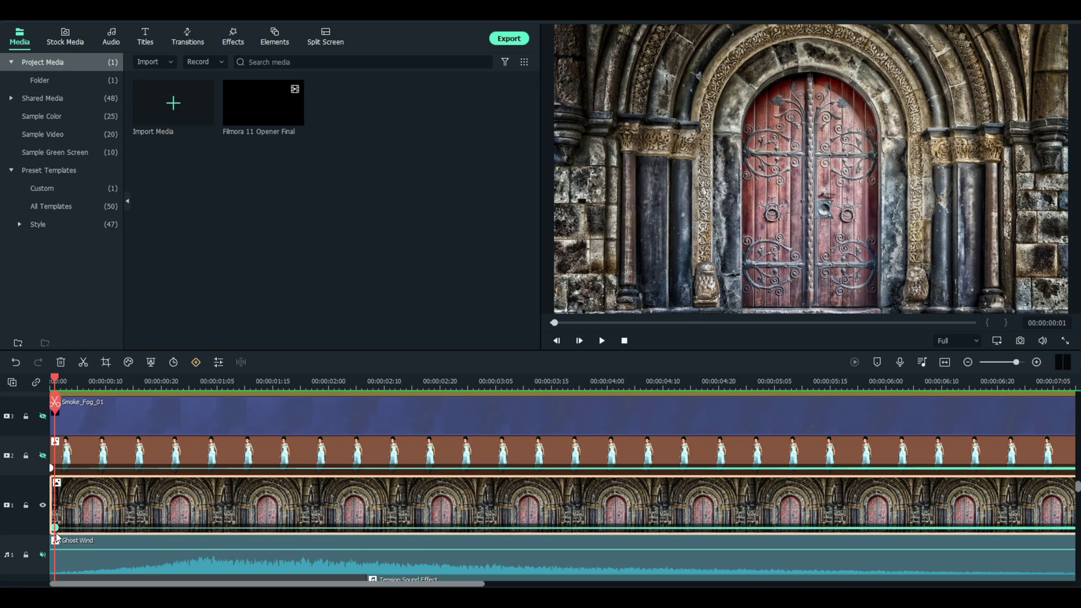
Open the door clip's custom animation, check the linked 132% scale, and preview it at 00:00:02:16
double_click(54, 531)
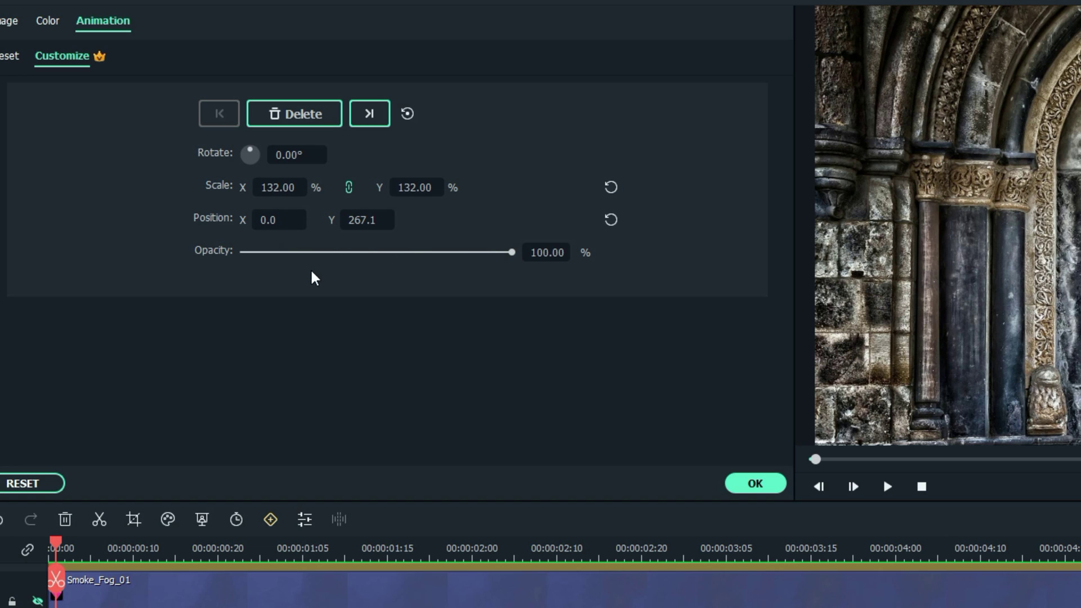
left_click(347, 186)
left_click(347, 188)
left_click(348, 187)
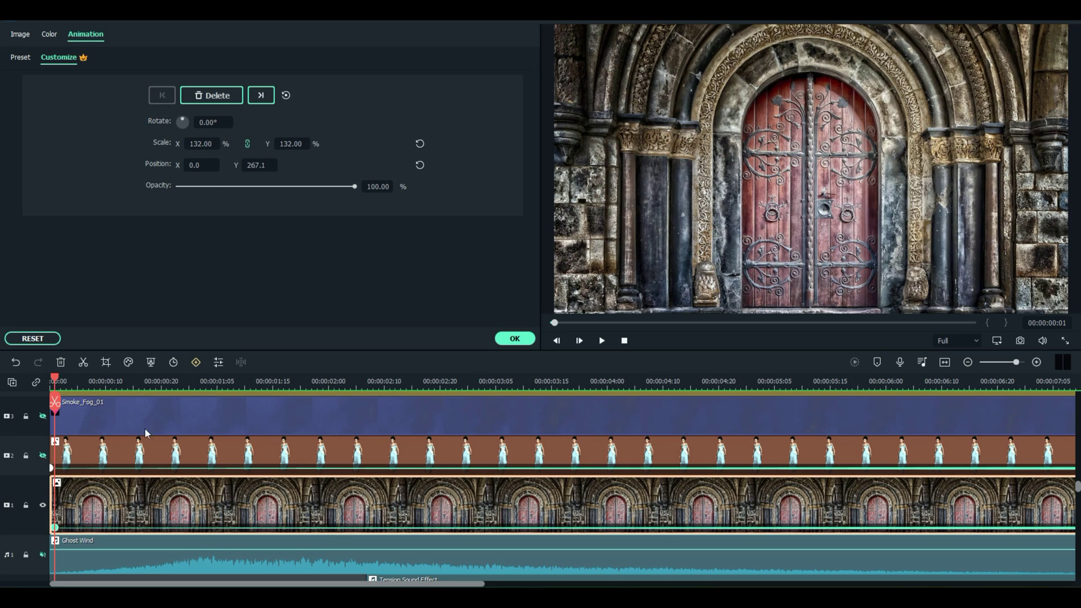
left_click_drag(55, 382, 2, 462)
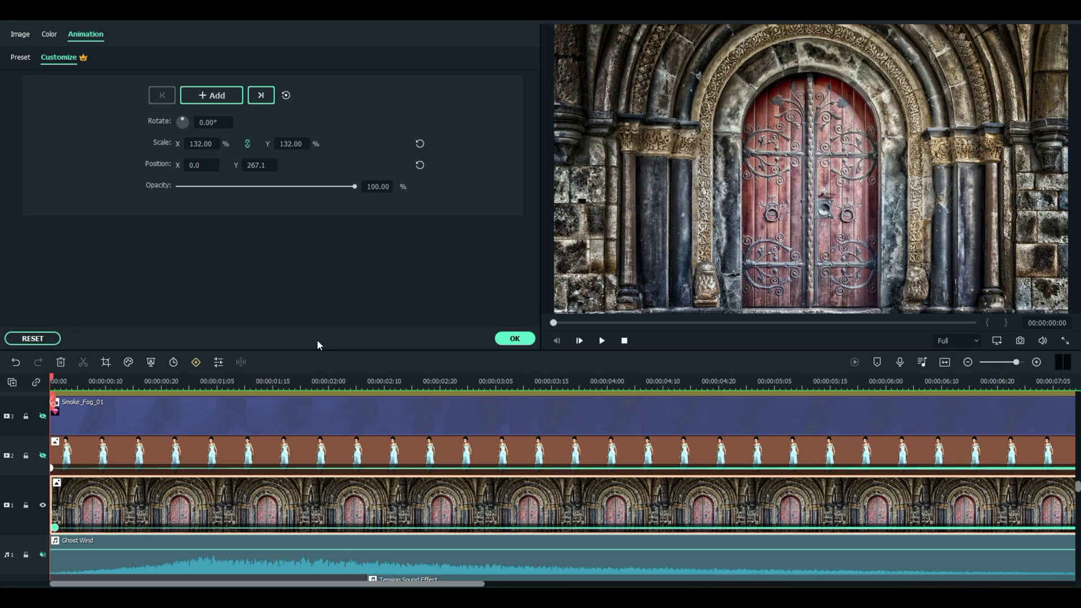
Show the girl's layer again and move to her starting keyframe, then to 00:00:00:09
left_click(42, 455)
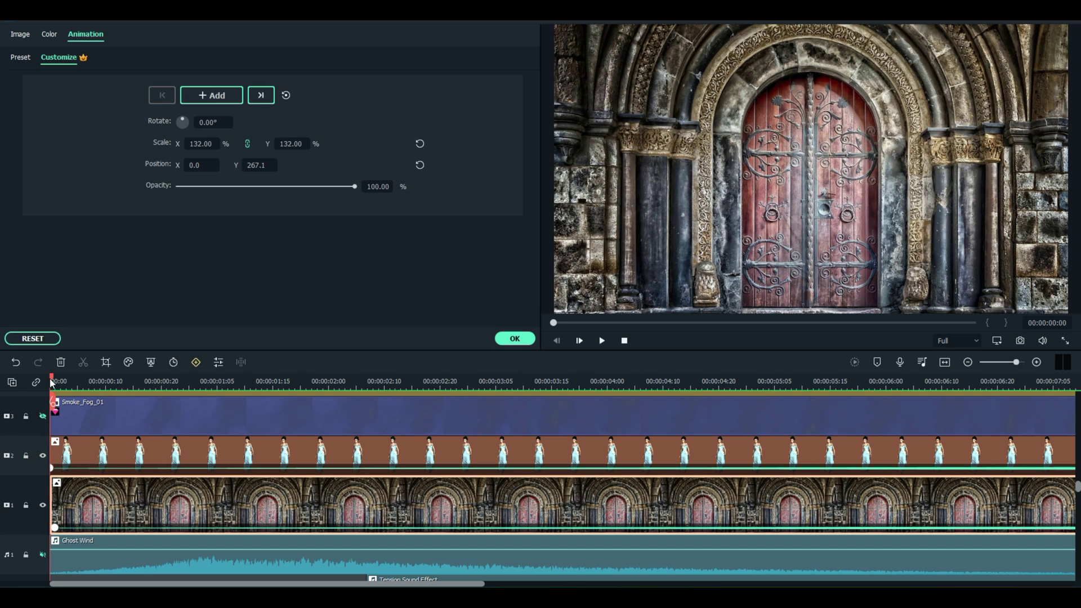
left_click_drag(51, 381, 57, 383)
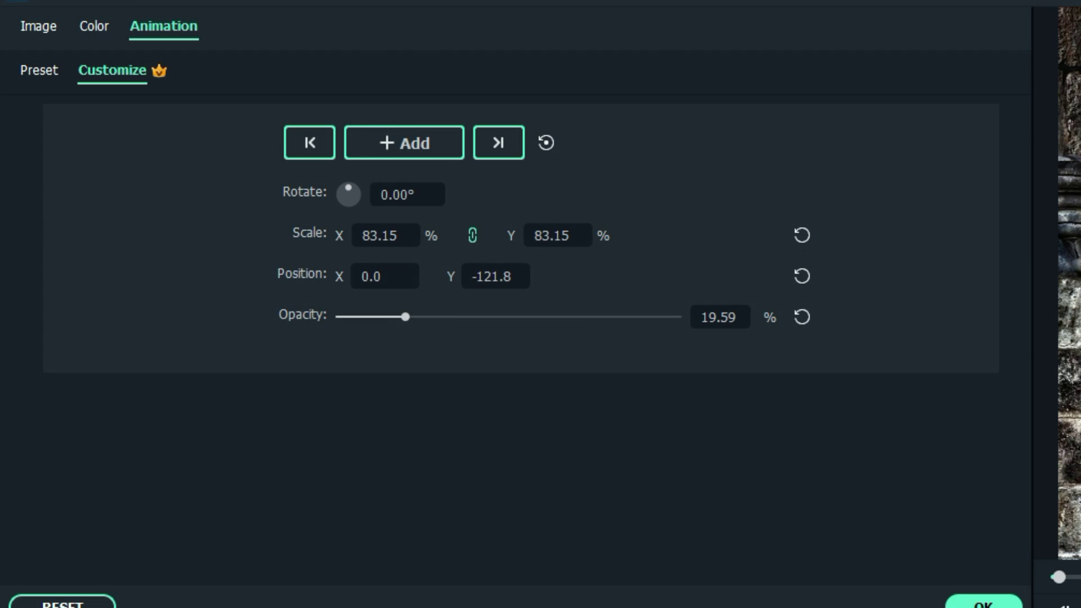
key("Left")
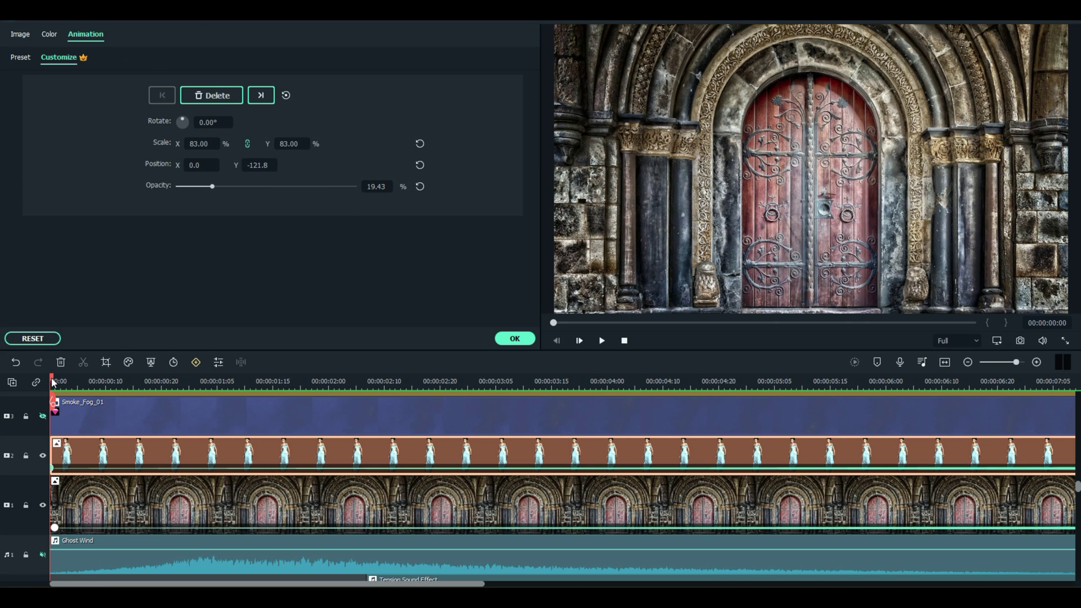
left_click_drag(52, 380, 100, 380)
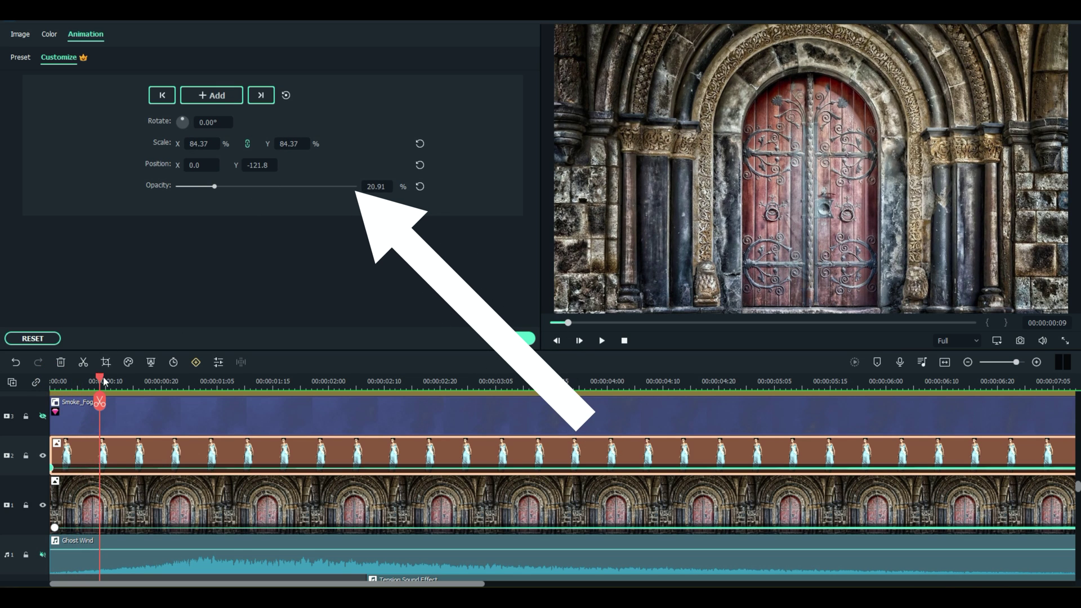
Check the fade across the clip and keyframe the ending opacity at about 65%
mouse_move(99, 381)
left_mouse_down()
mouse_move(592, 384)
mouse_move(913, 364)
left_mouse_up()
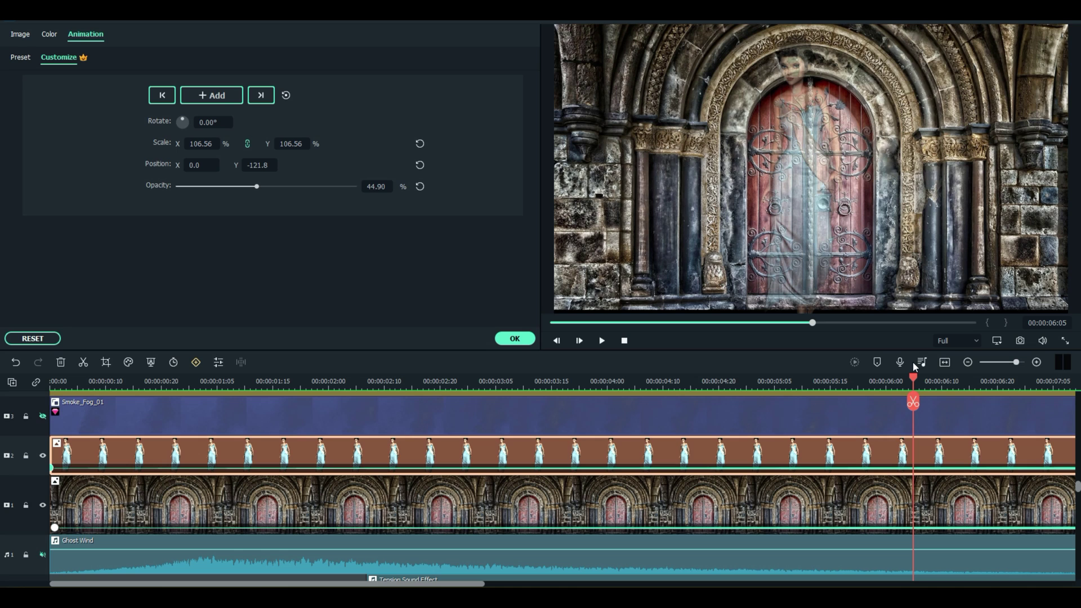
left_click_drag(913, 366, 1063, 376)
left_click_drag(2, 359, 924, 374)
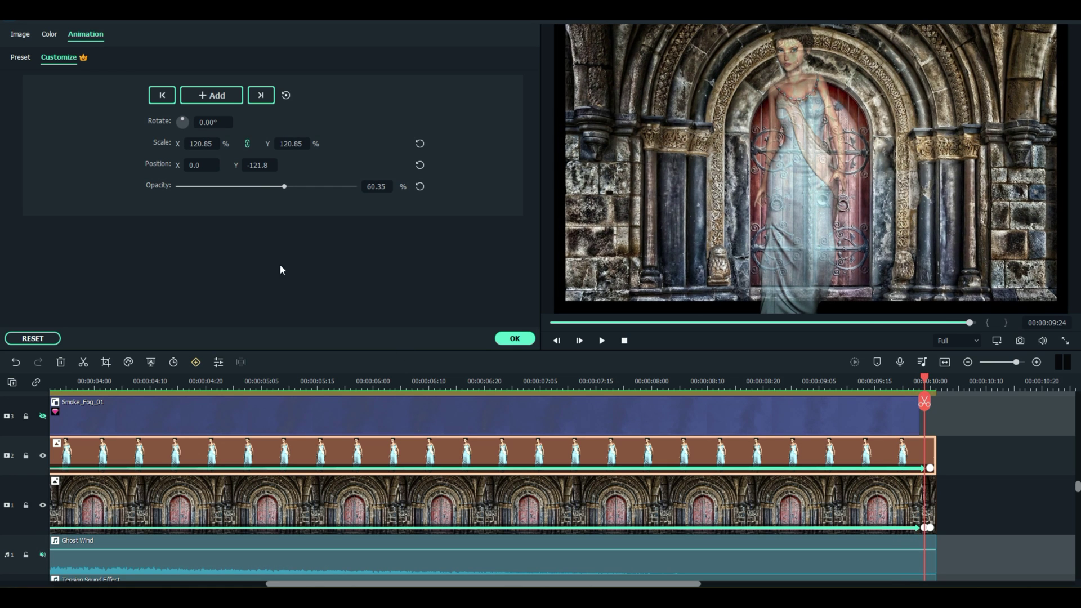
left_click_drag(284, 186, 357, 187)
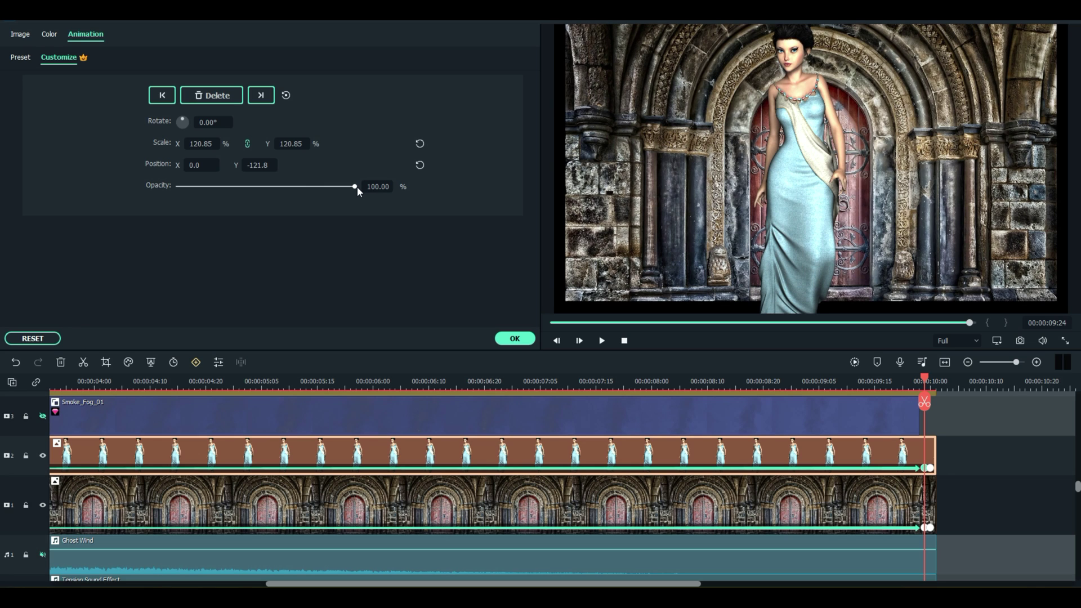
left_click_drag(357, 187, 297, 189)
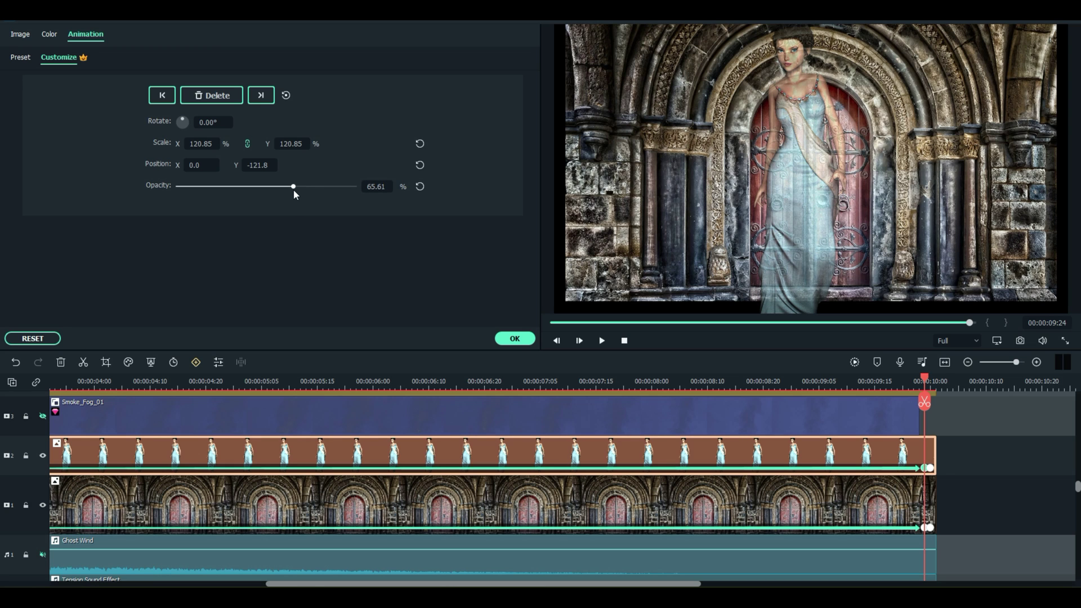
Apply the animation, hide the other video tracks, and scrub through the Smoke_Fog_01 fog alone
left_click(512, 339)
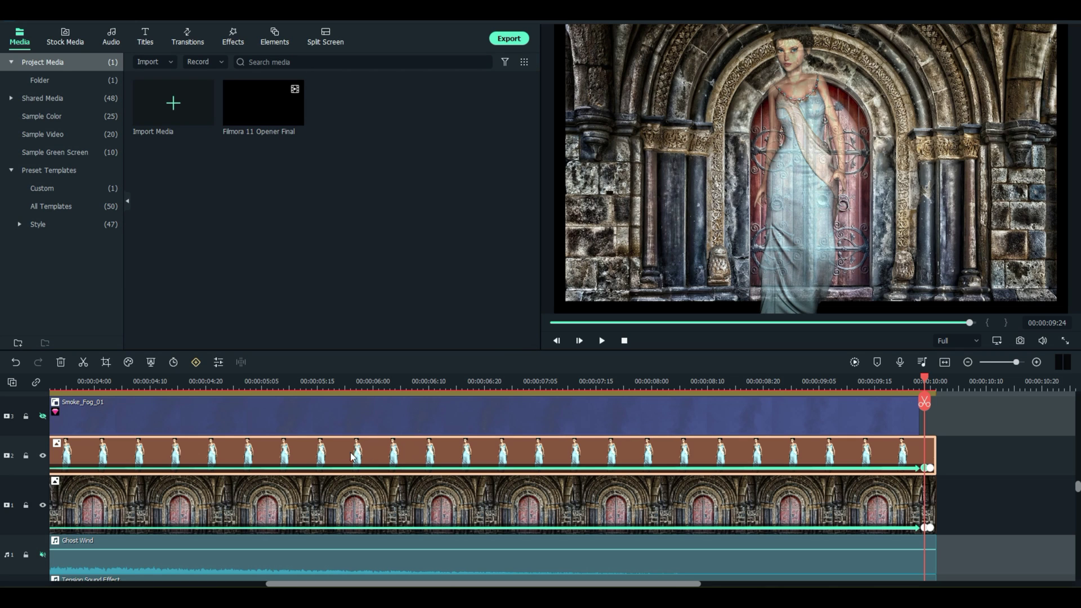
scroll(435, 433, "down", 2)
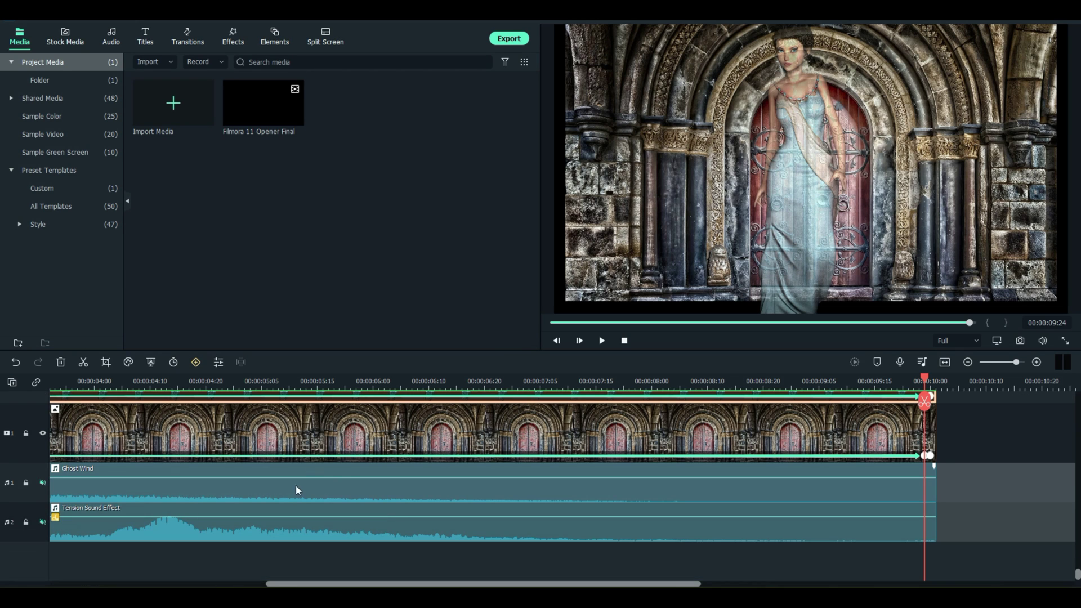
scroll(113, 471, "up", 3)
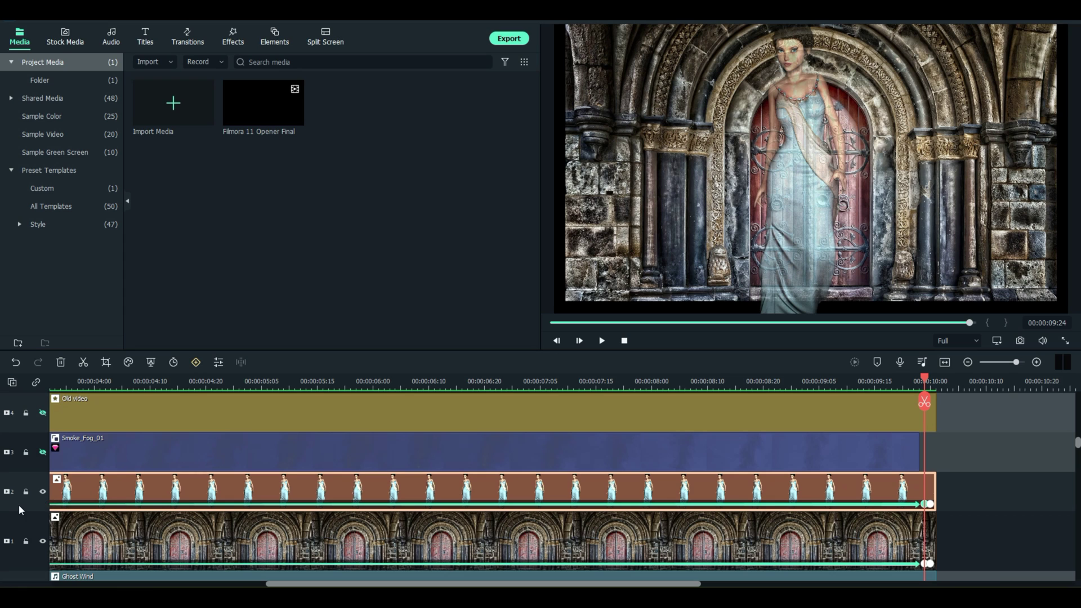
left_click(42, 452)
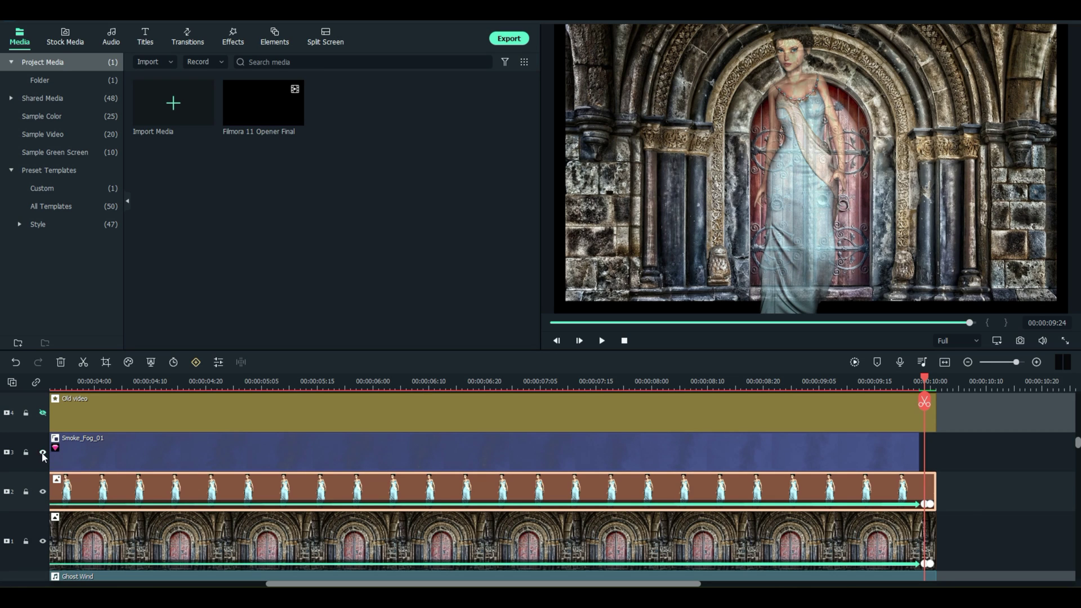
left_click(77, 381)
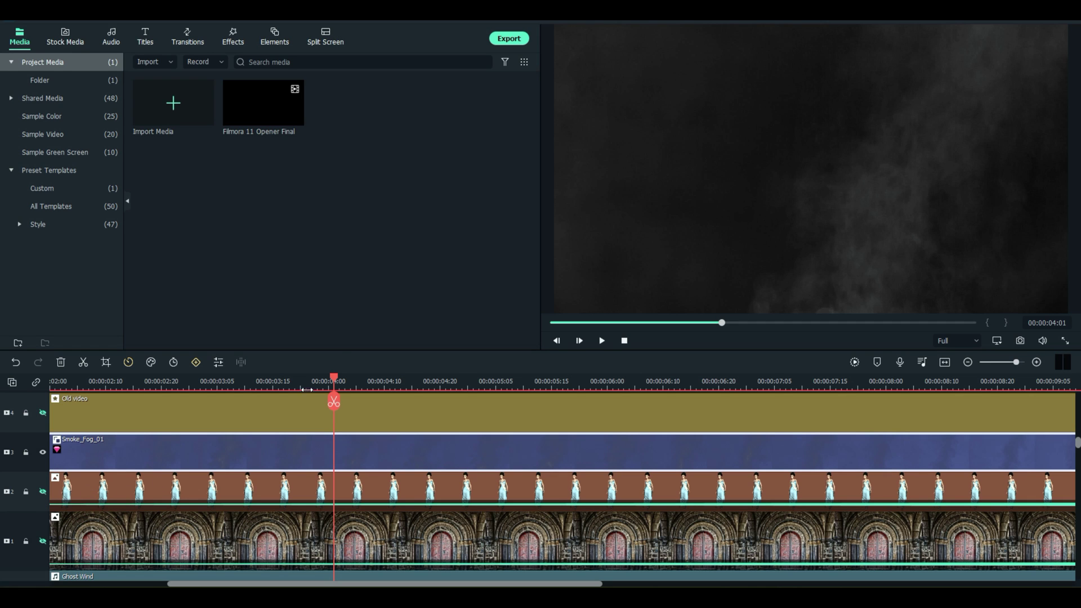
left_click_drag(334, 376, 127, 388)
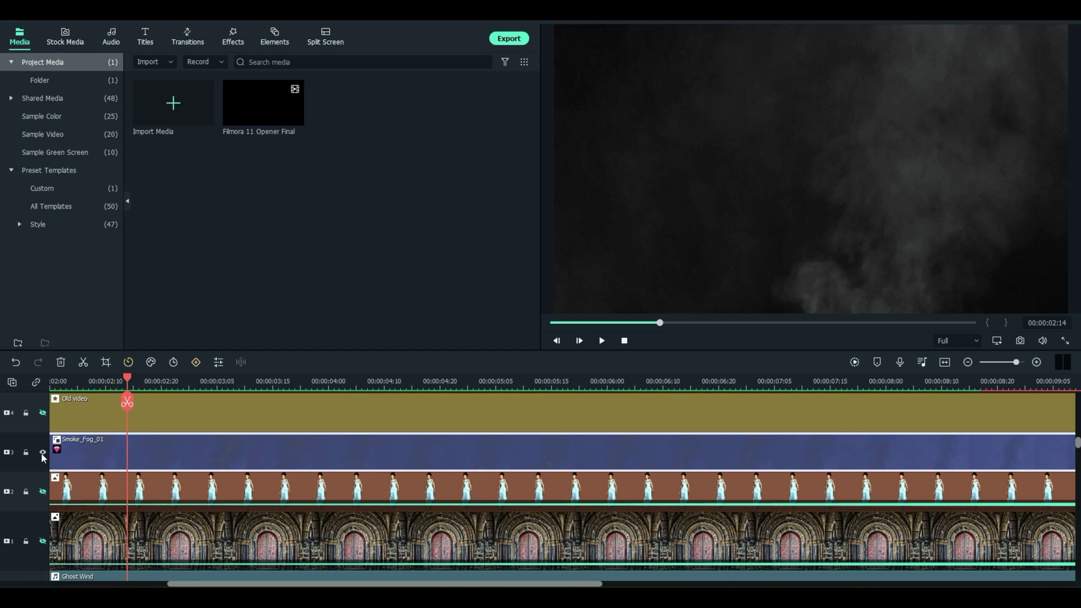
Hide the smoke fog layer and show the girl and stone doorway tracks again
left_click(42, 452)
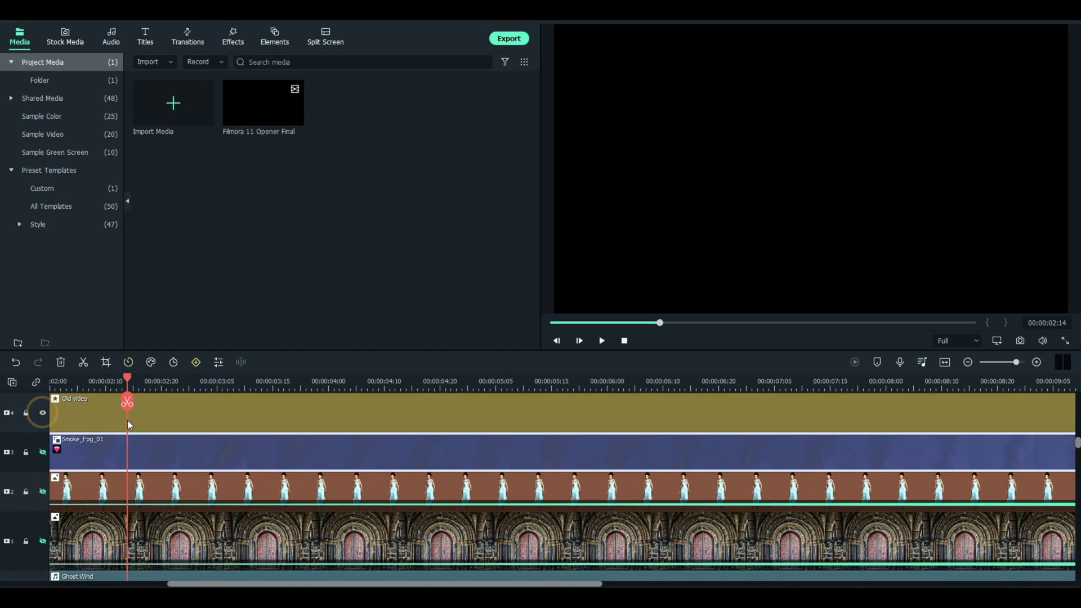
scroll(45, 467, "up", 1)
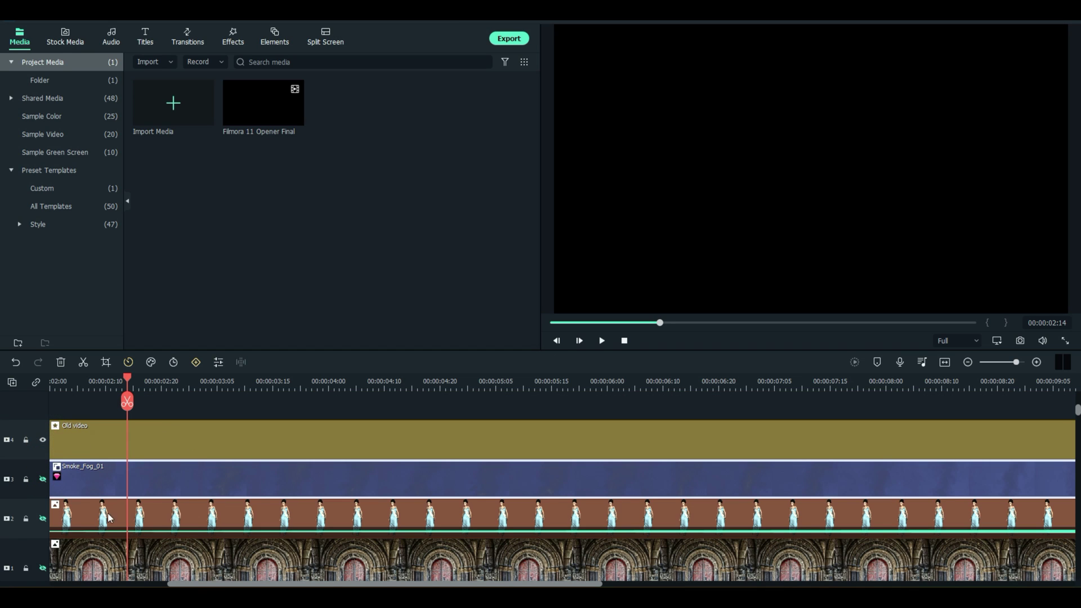
left_click(42, 520)
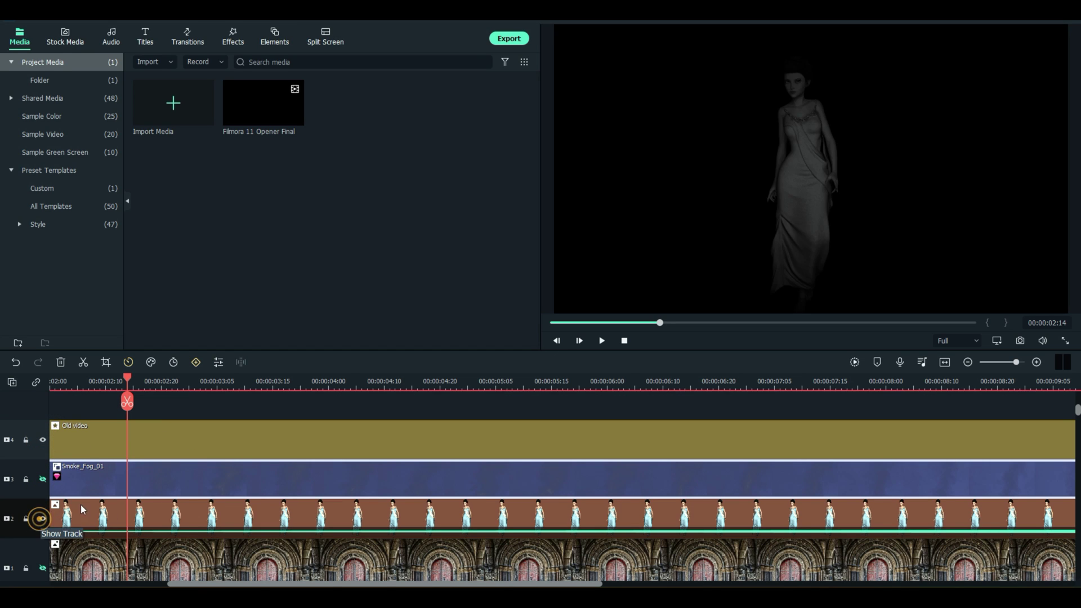
left_click(42, 568)
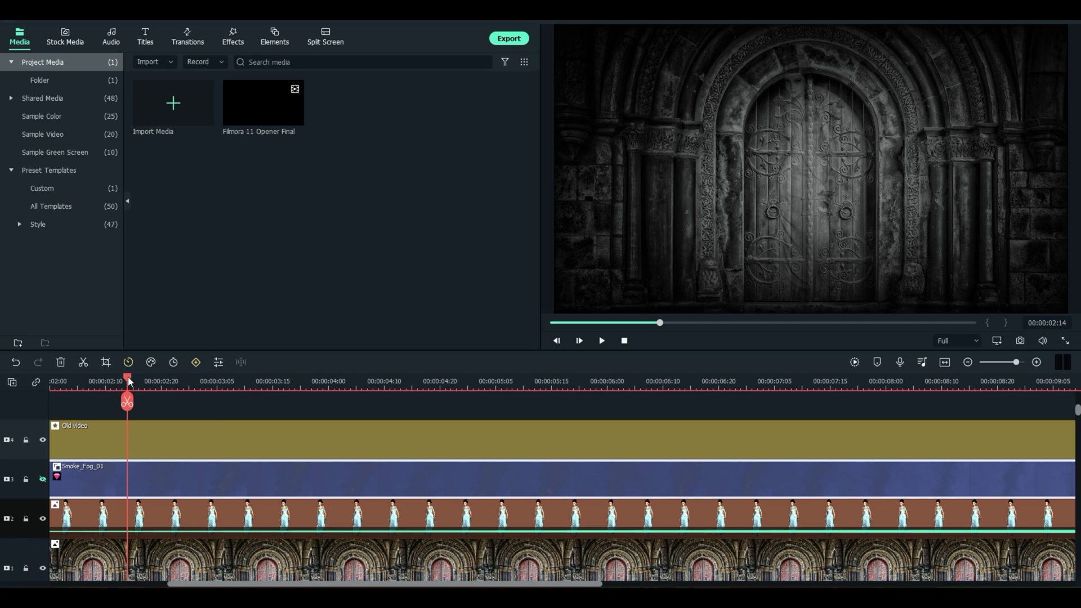
Compare the preview at 3 seconds with the old-video effect off and back on
left_click_drag(129, 382, 189, 382)
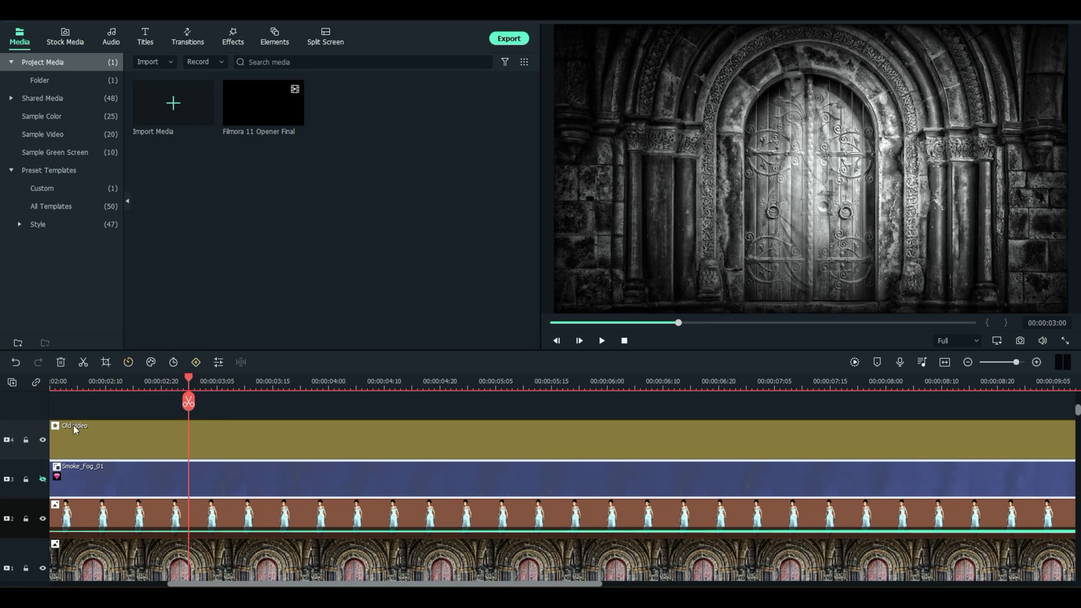
left_click(43, 440)
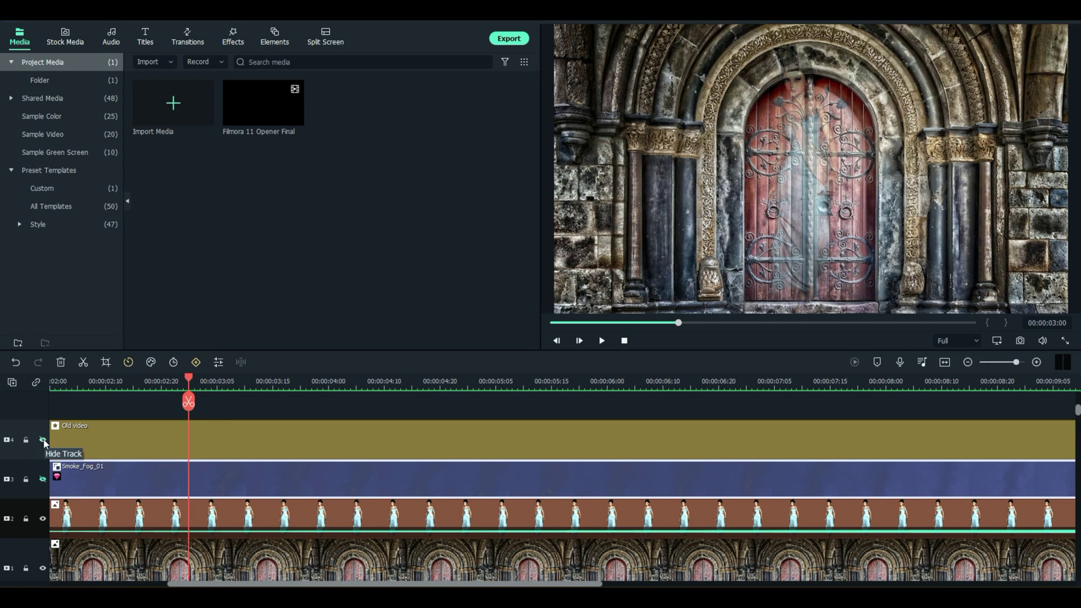
left_click(44, 440)
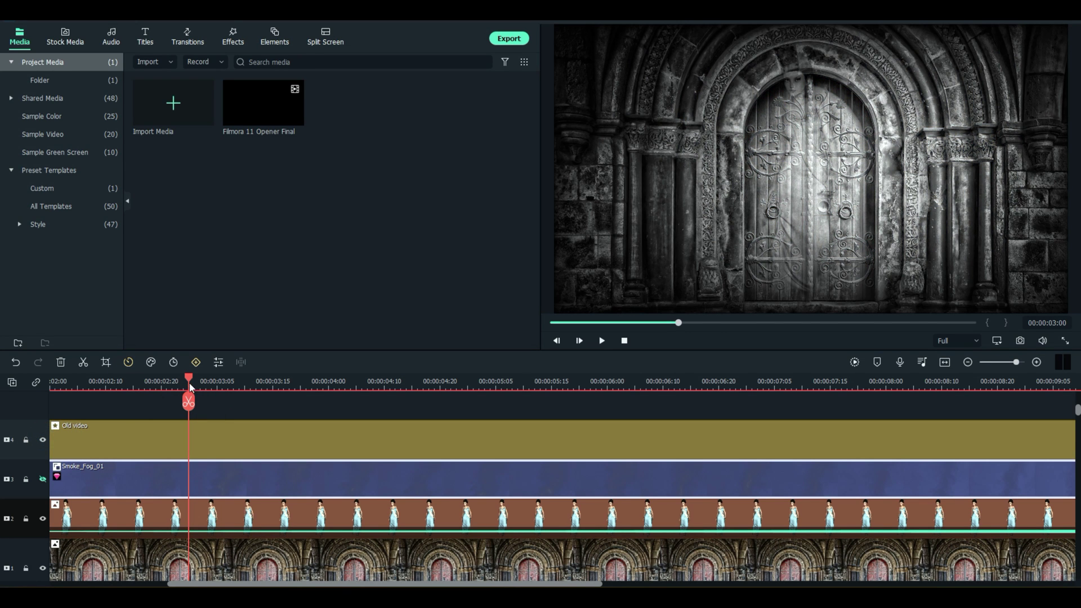
left_click_drag(188, 381, 2, 349)
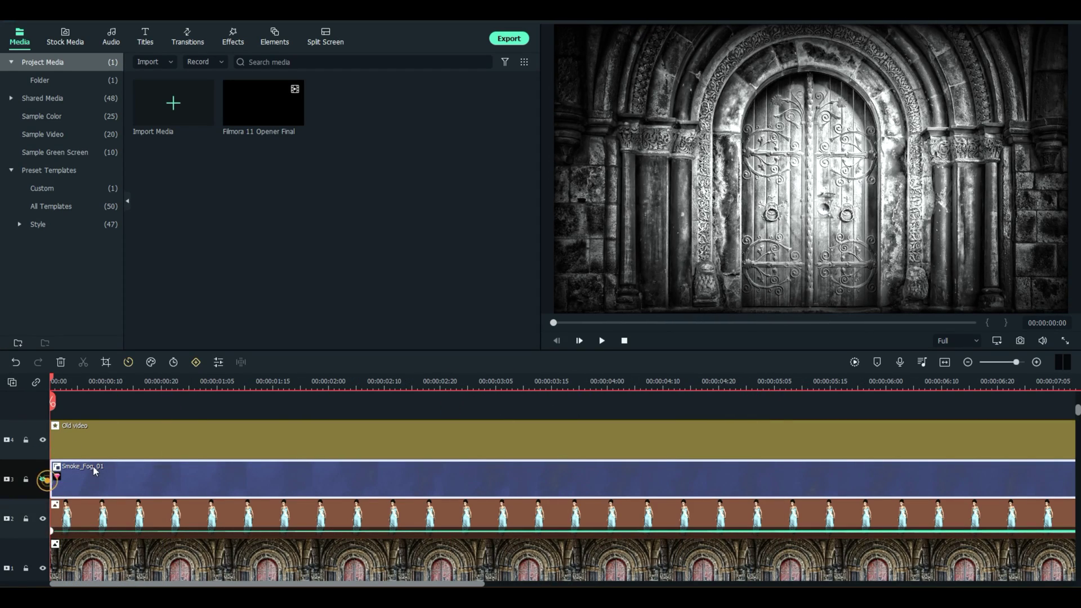
Toggle the smoke fog layer, then unmute the Ghost Wind and Tension Sound Effect tracks
left_click(43, 480)
scroll(122, 461, "down", 3)
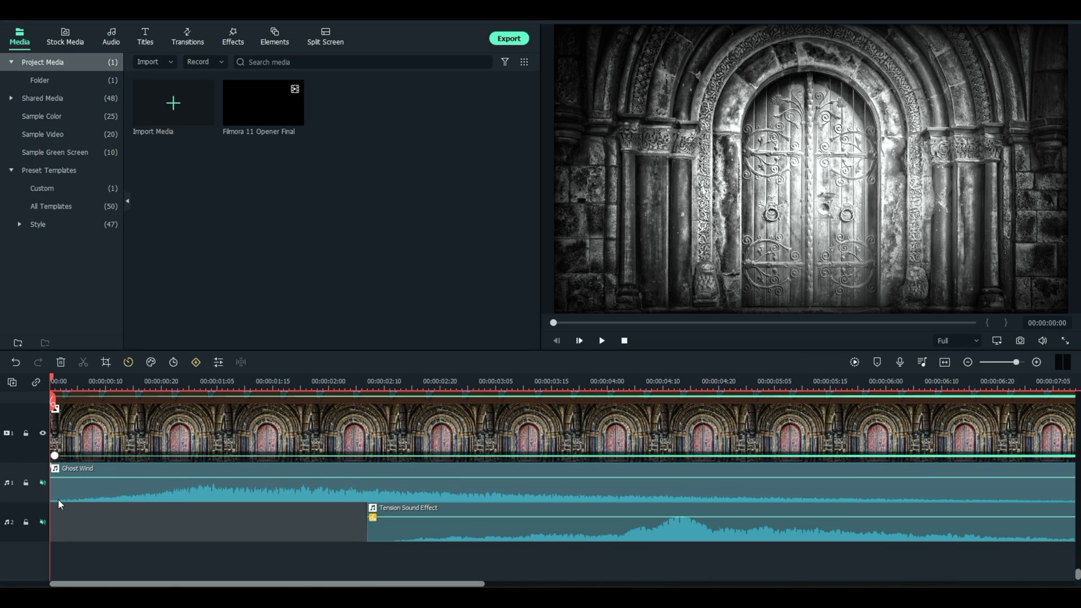
left_click(43, 483)
left_click(42, 522)
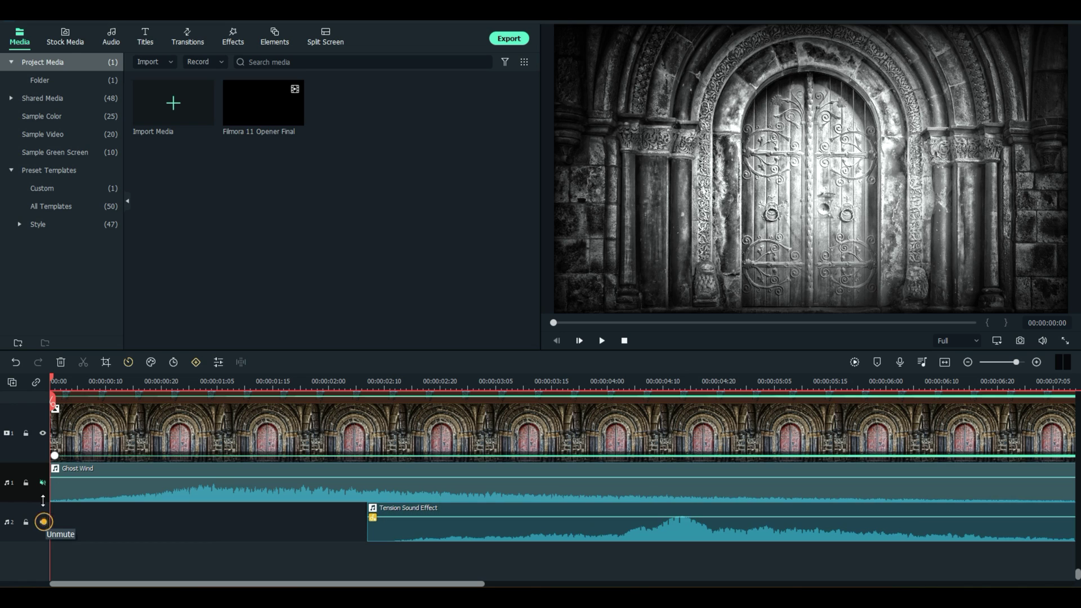
left_click(44, 481)
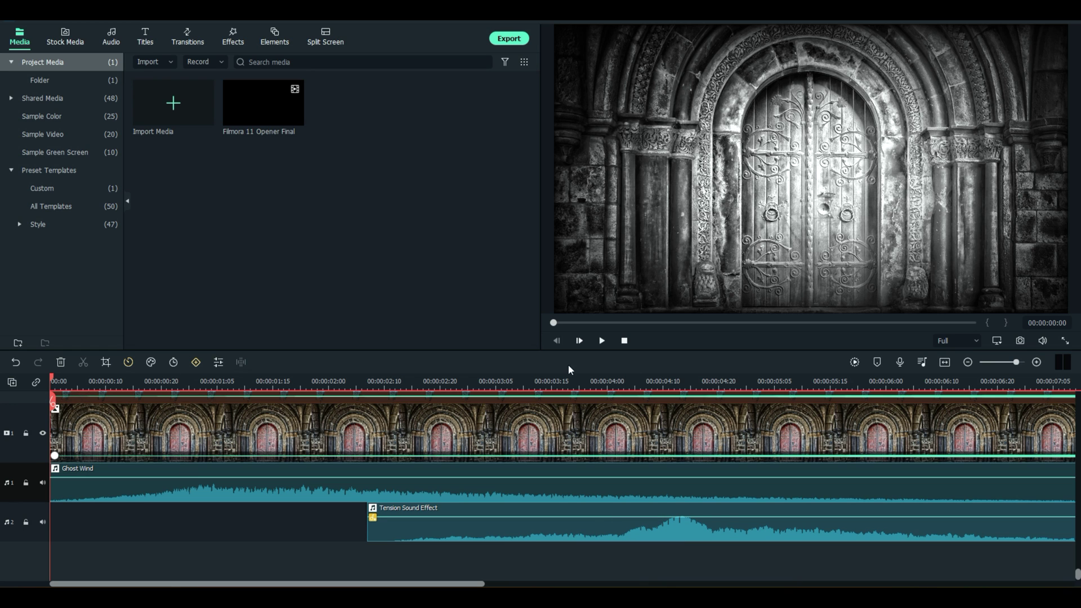
left_click(602, 341)
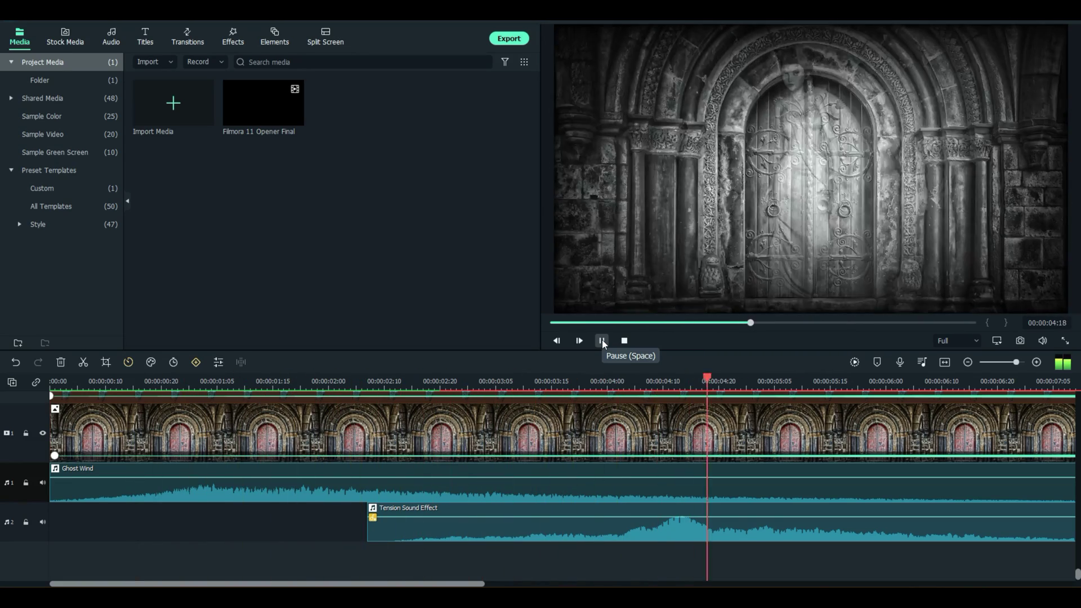
left_click(602, 340)
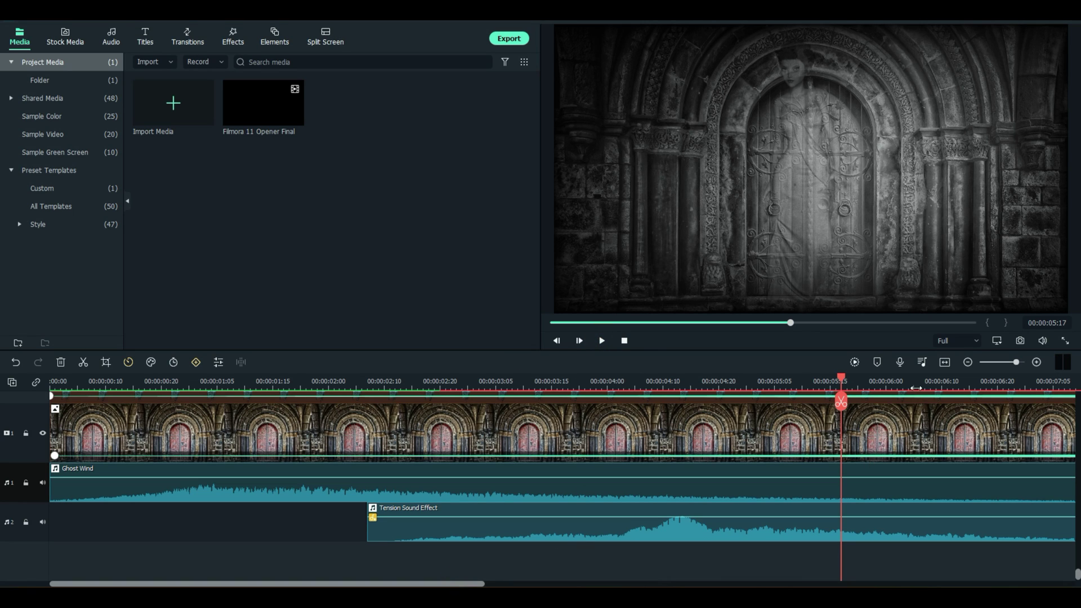
left_click_drag(916, 386, 855, 378)
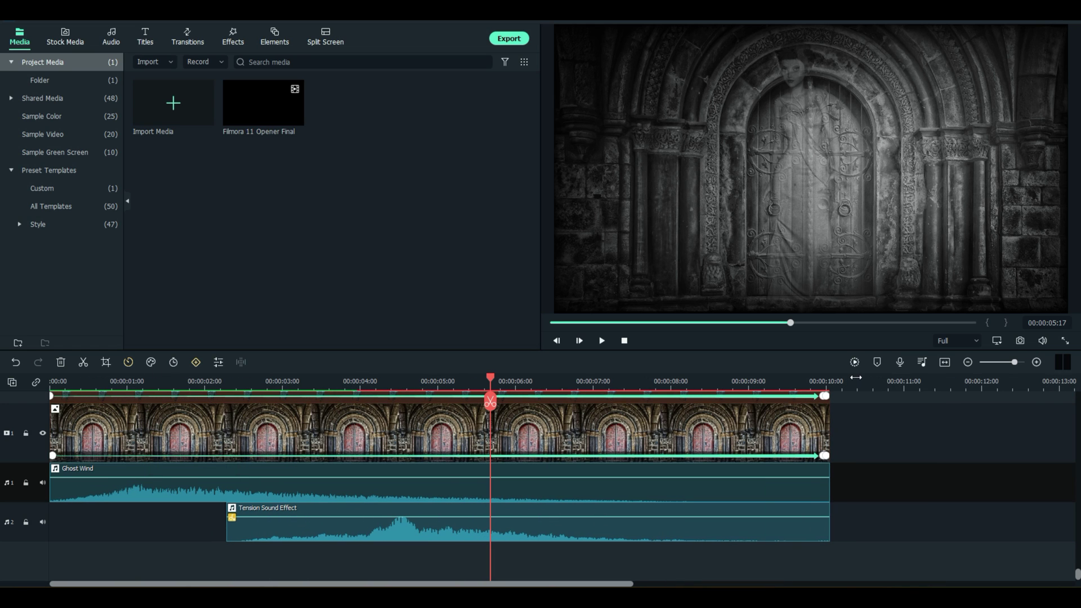